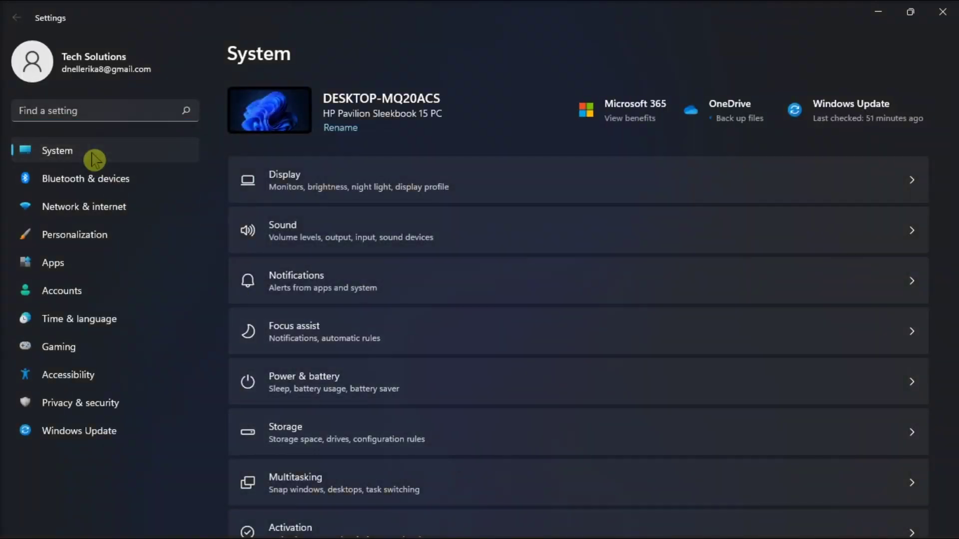
scroll(591, 337, down, 5)
Step: Go to System > Troubleshoot > Other troubleshooters to show every available troubleshooter
click(404, 266)
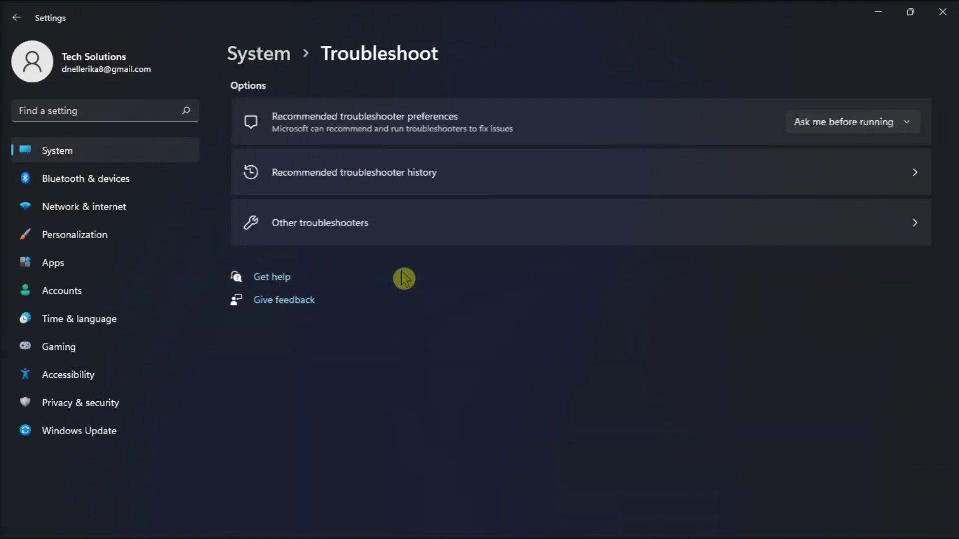
click(416, 223)
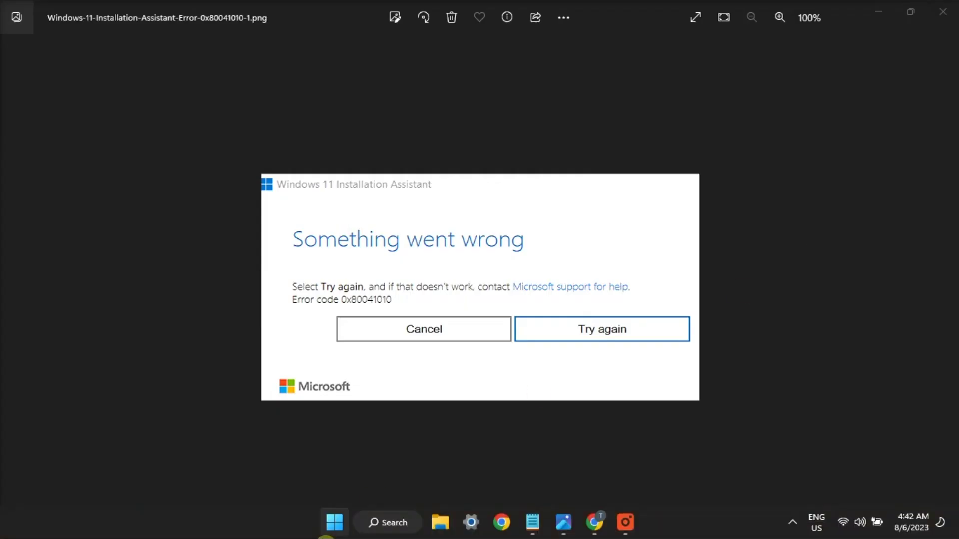
Step: Launch Command Prompt as administrator, then return to the 0x80041010 error screenshot
click(334, 523)
text(COMMAND PROMPT)
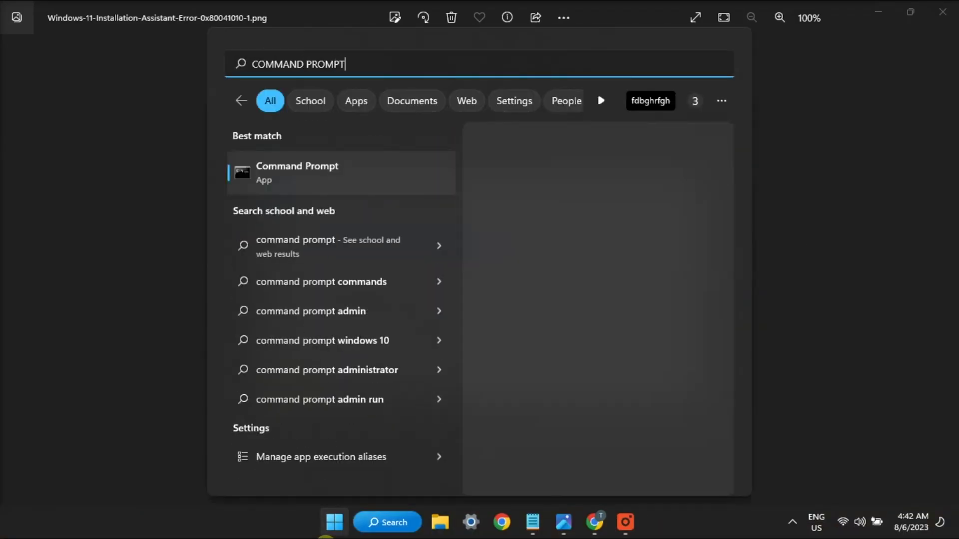
click(540, 462)
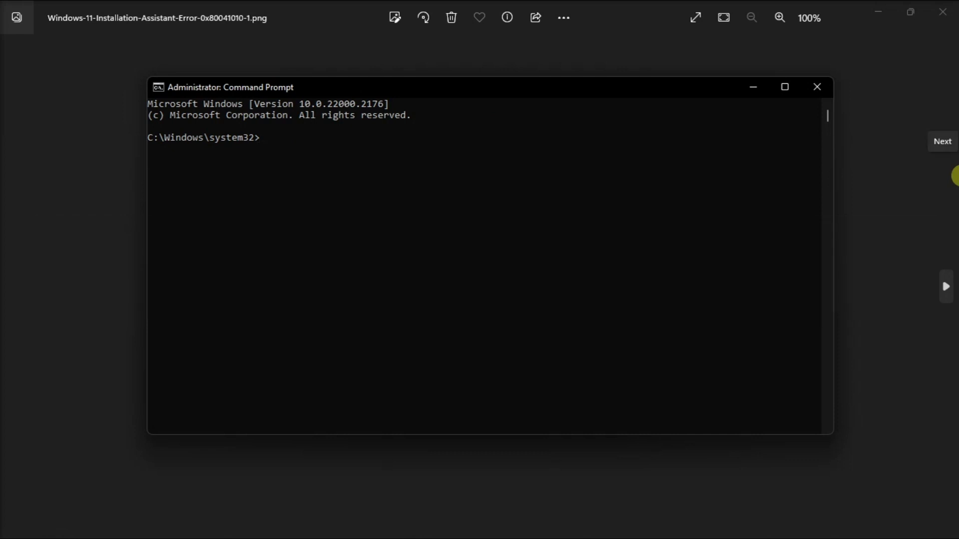
click(956, 175)
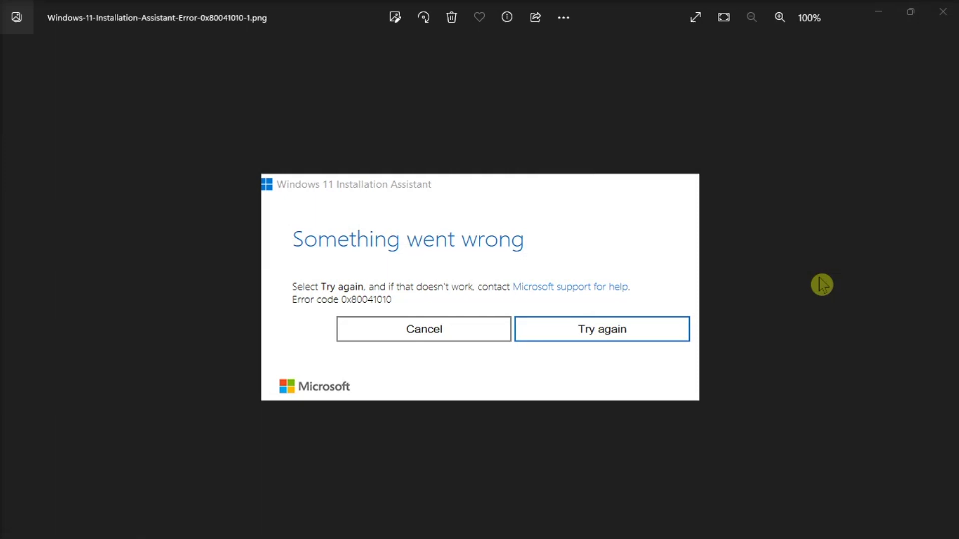
Step: Launch Device Manager, centre its window, and bring up the Unknown device's context menu
key(super)
text(DEVICE MANAGER)
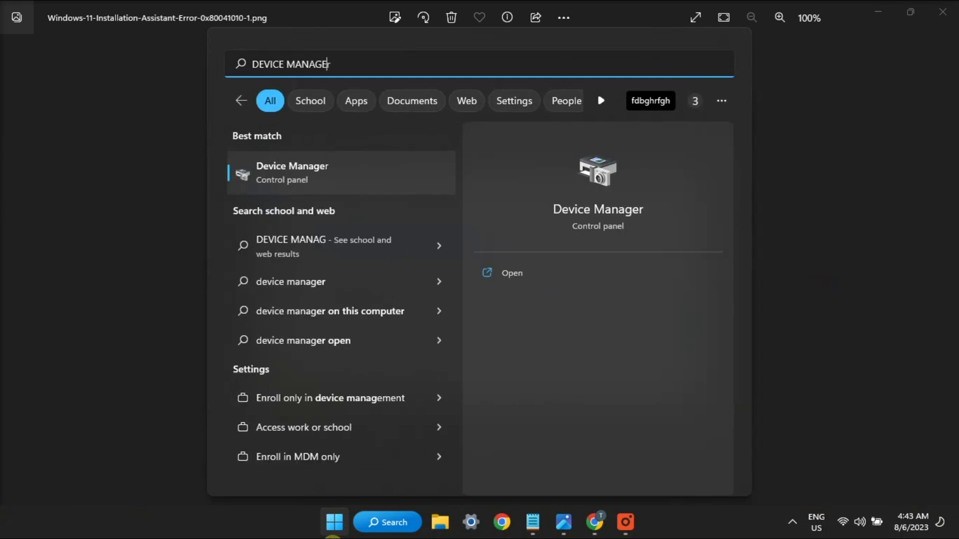
click(327, 175)
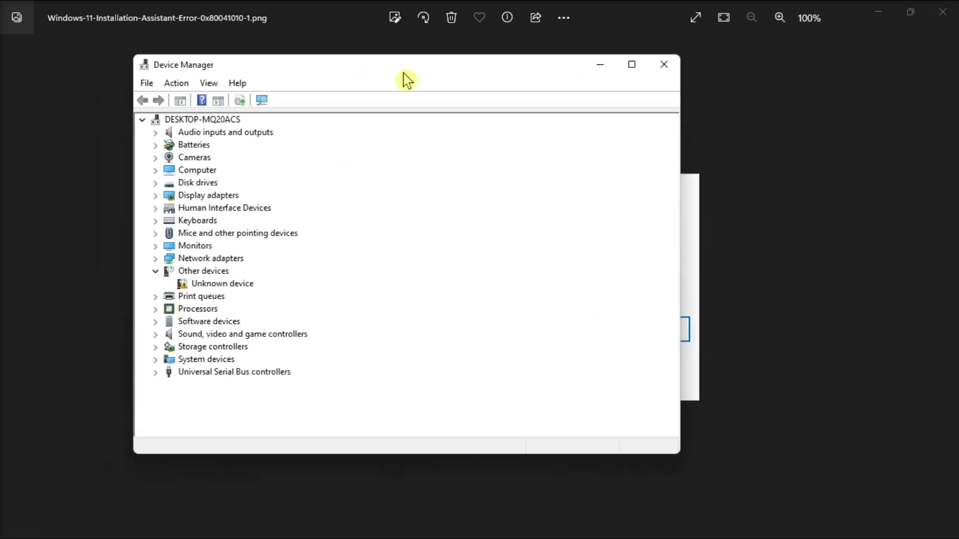
drag(315, 68, 461, 88)
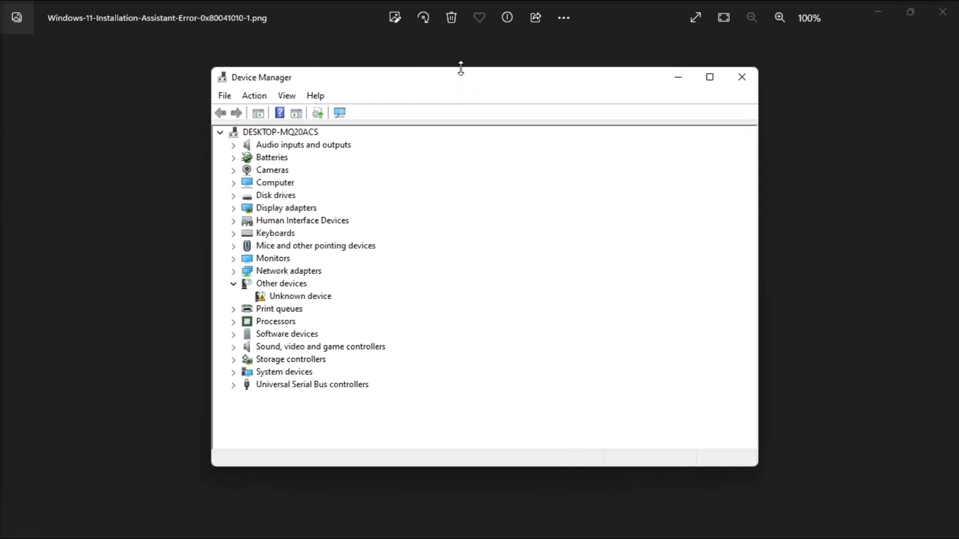
click(296, 296)
right_click(288, 299)
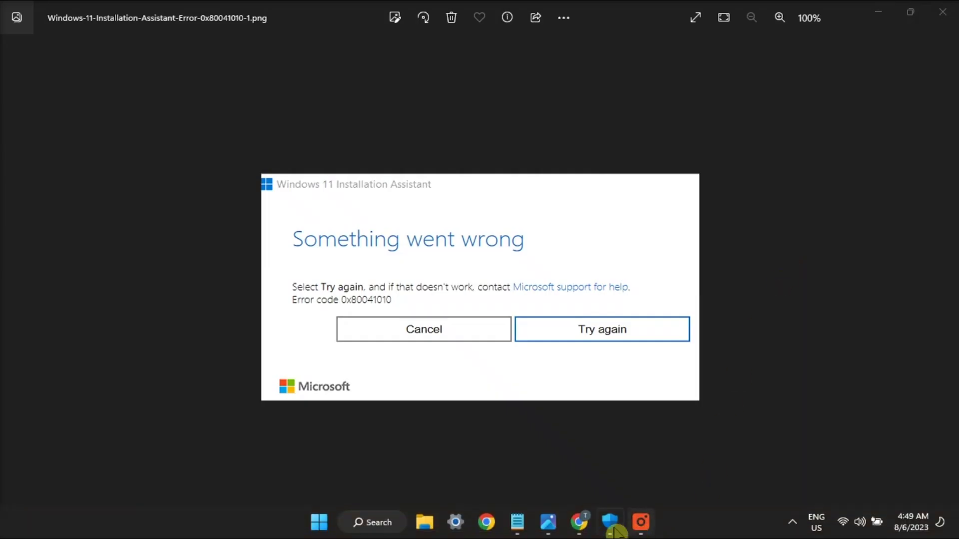
Step: Confirm all four Avast Core Shields are on, then minimize Avast and Windows Security
click(612, 522)
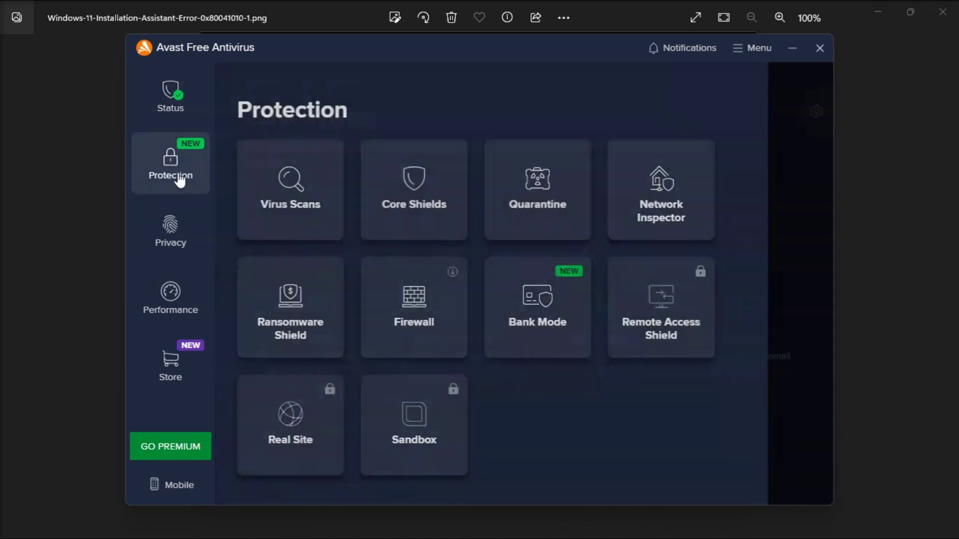
click(424, 189)
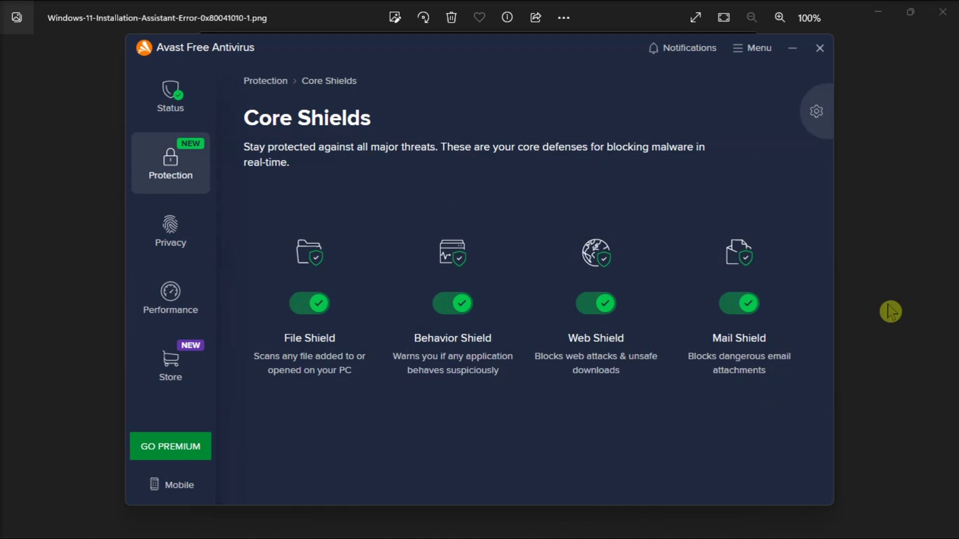
click(791, 47)
click(685, 47)
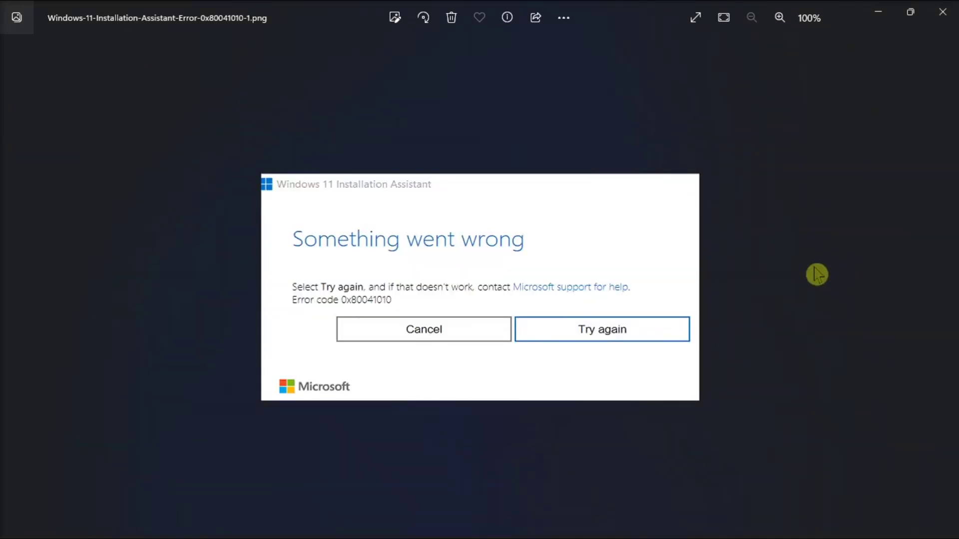